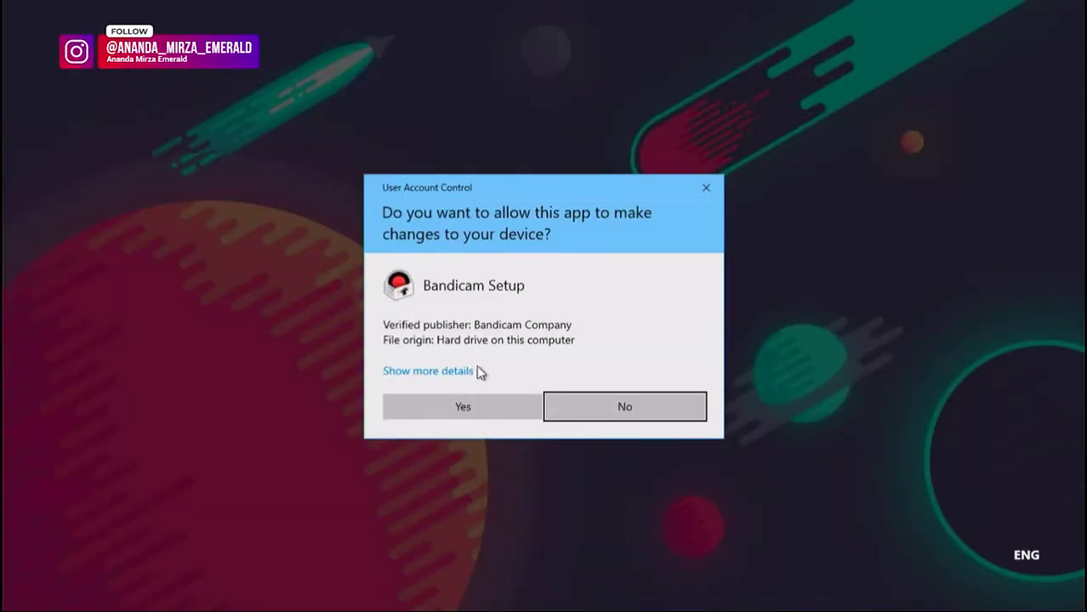
# Approve the UAC prompt and start Bandicam Setup with Bahasa Indonesia as the installer language
pyautogui.click(498, 405)
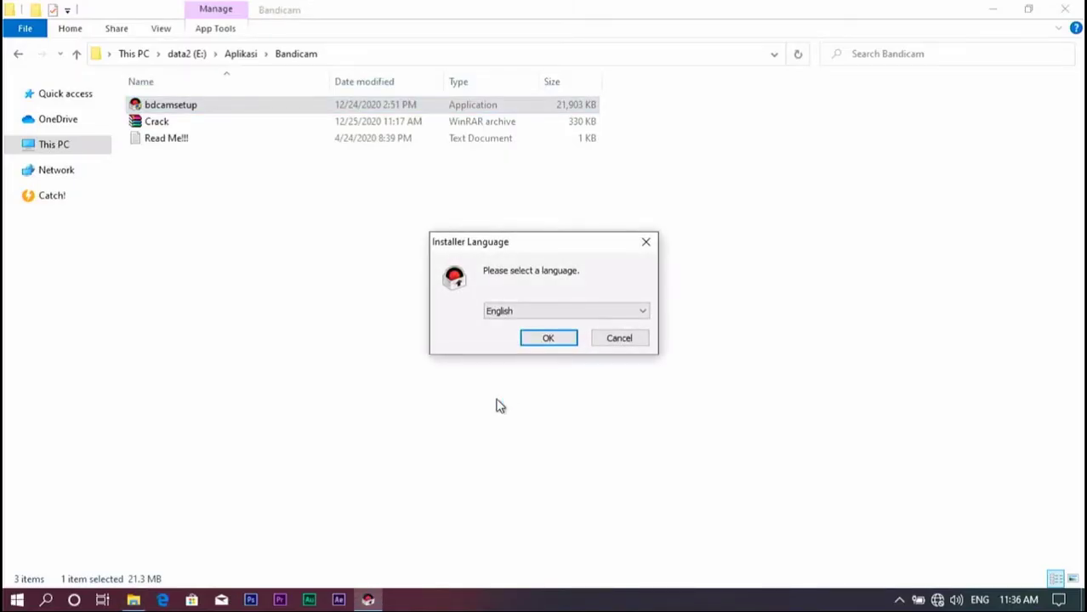
pyautogui.click(545, 312)
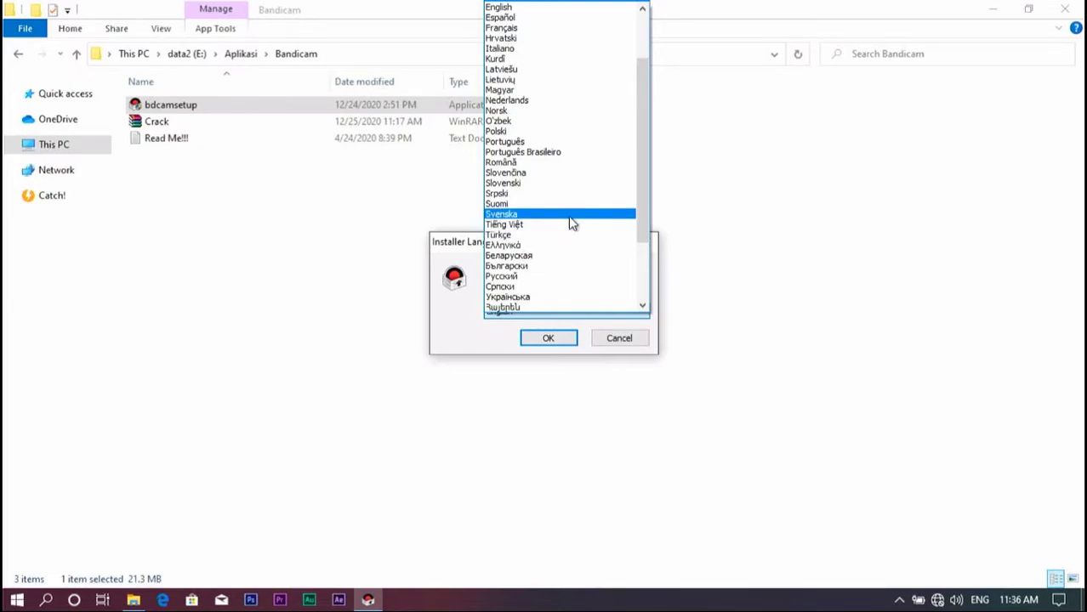
pyautogui.scroll(-2, 568, 216)
pyautogui.scroll(4, 568, 216)
pyautogui.scroll(1, 570, 218)
pyautogui.scroll(-5, 570, 217)
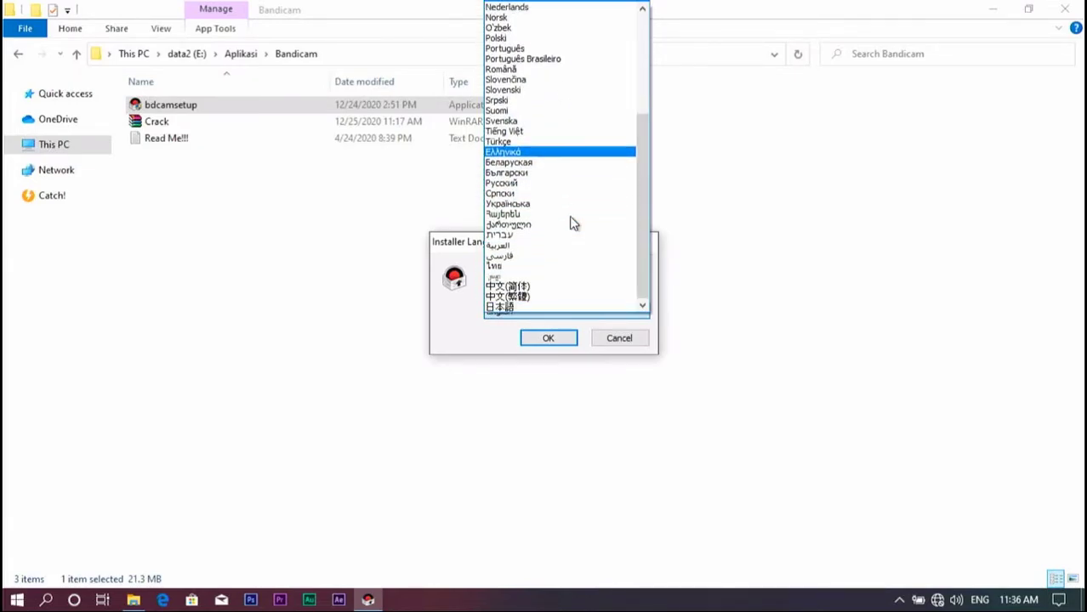
pyautogui.scroll(5, 569, 216)
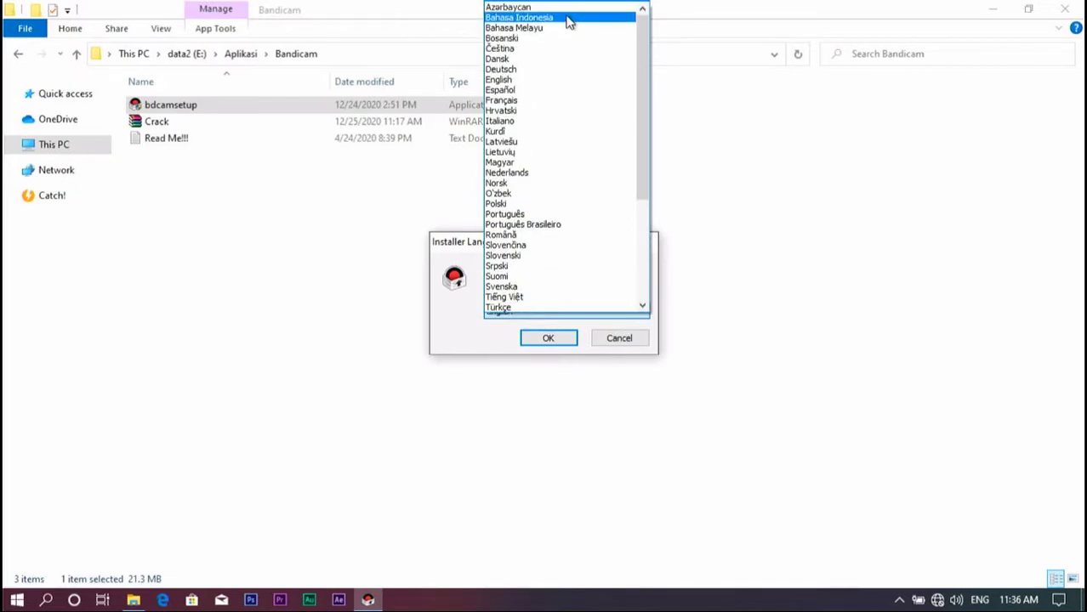
pyautogui.click(568, 18)
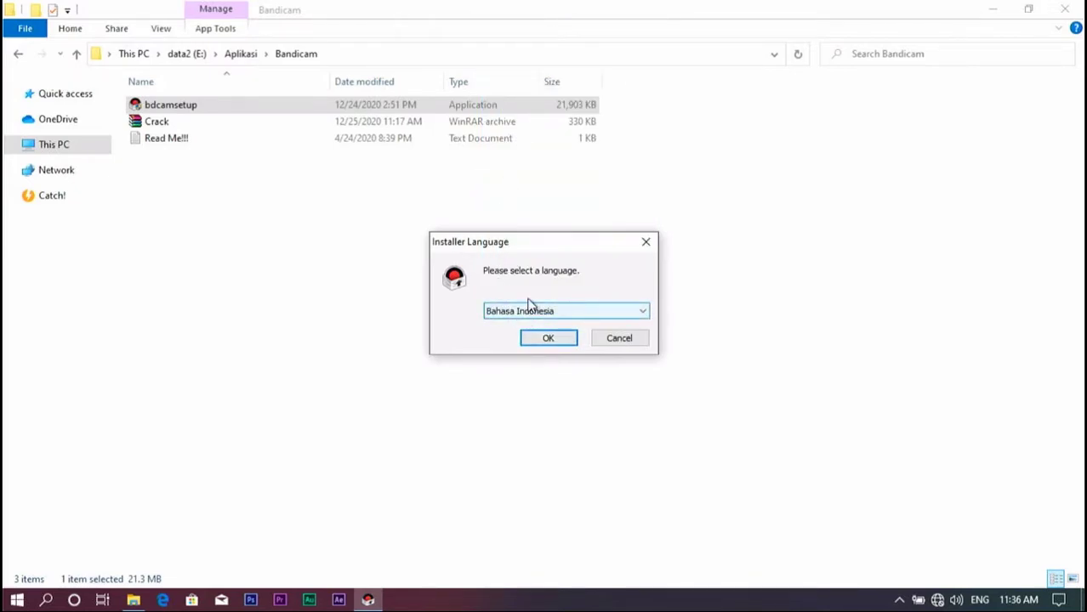
pyautogui.click(548, 339)
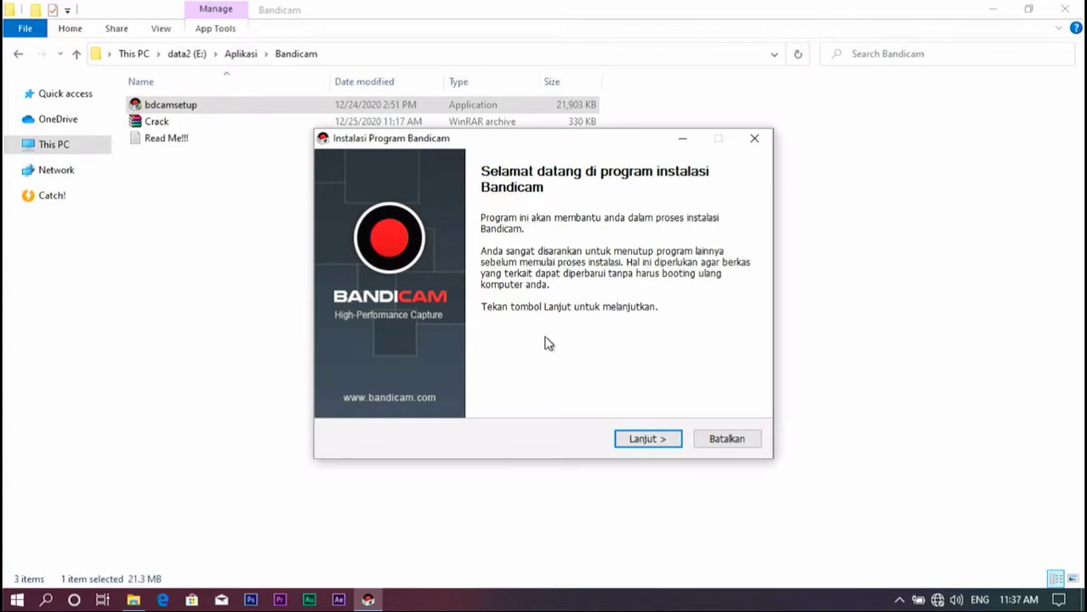
# Accept the license and default components, then install into C:\Program Files (x86)\Bandicam
pyautogui.click(666, 448)
pyautogui.click(666, 448)
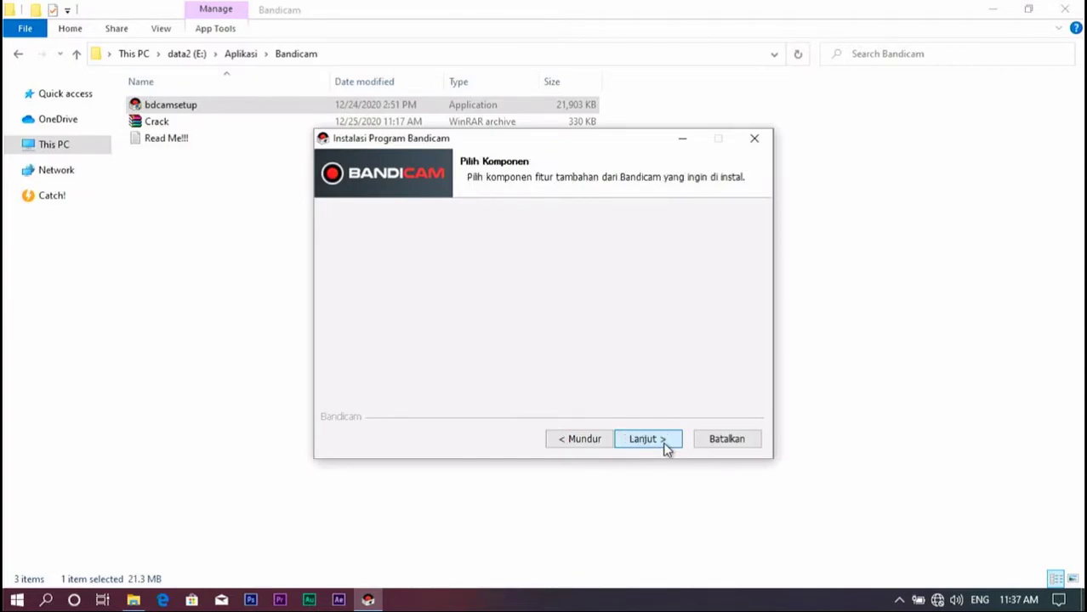
pyautogui.click(666, 449)
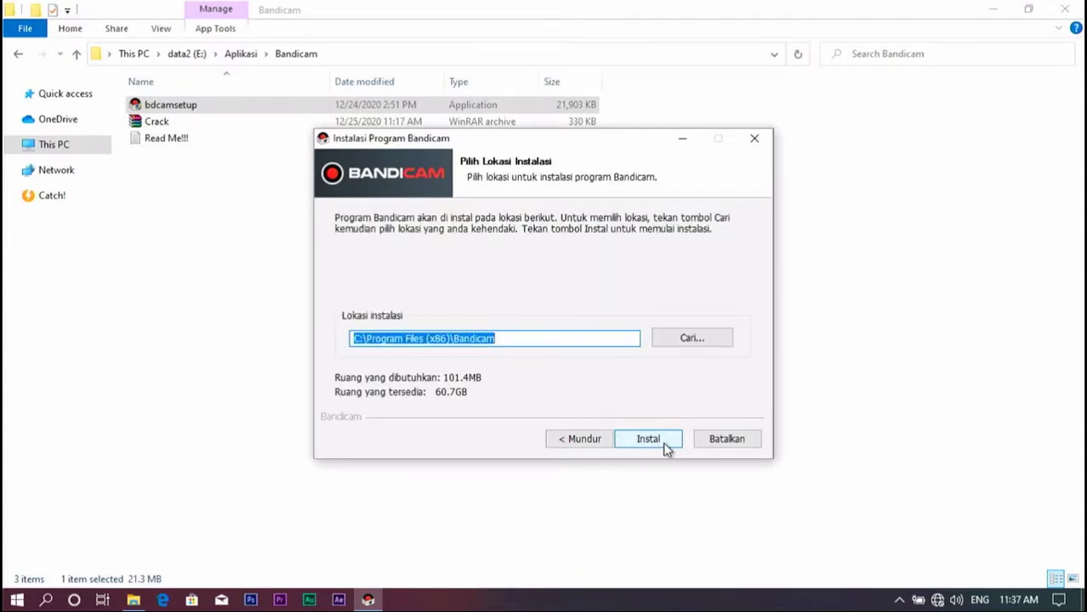
pyautogui.click(666, 448)
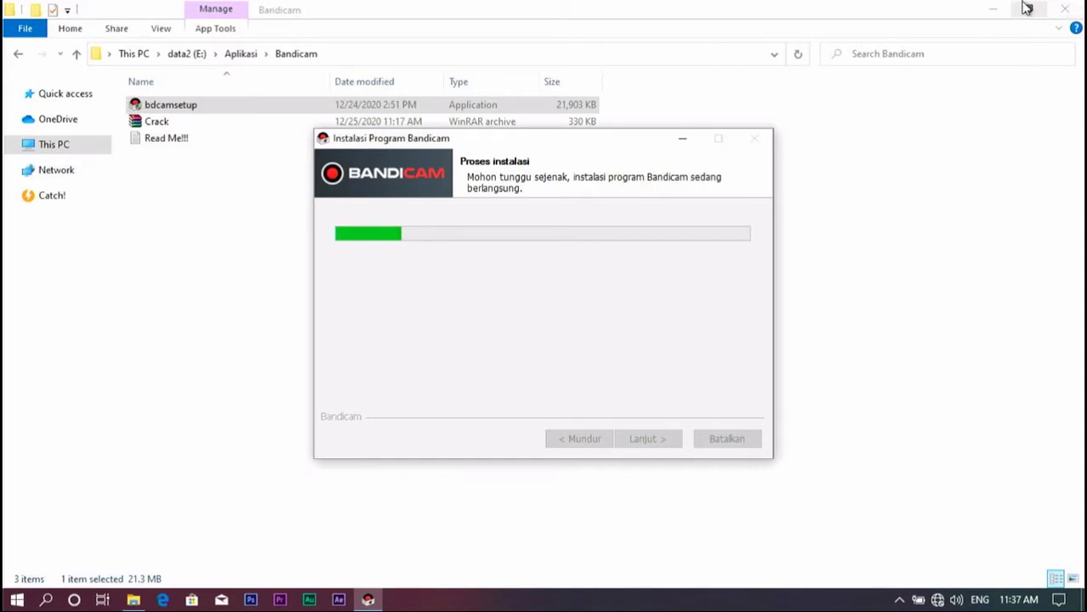
pyautogui.click(996, 8)
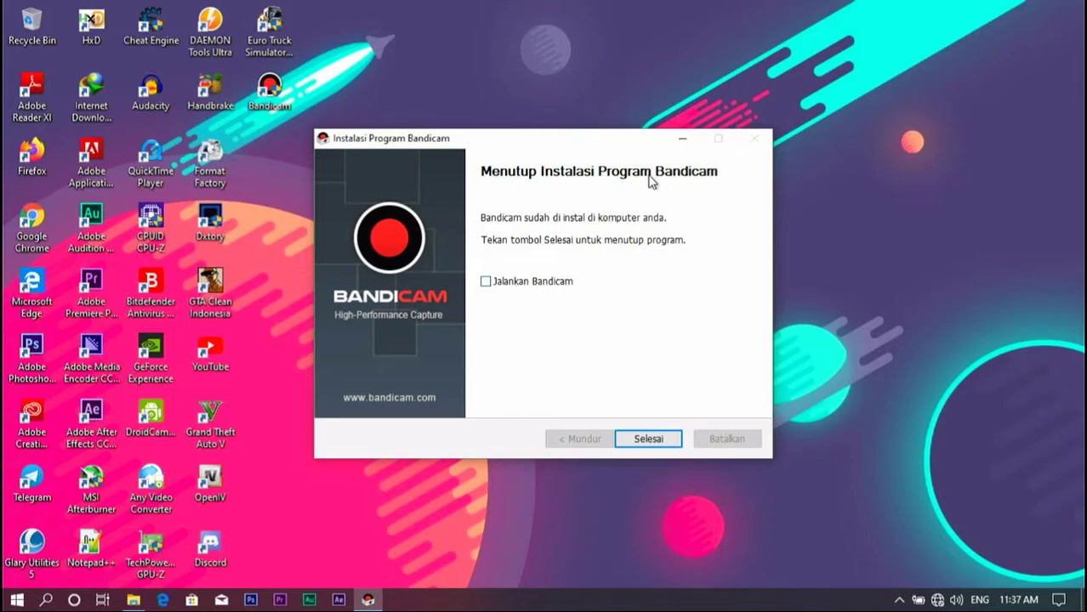
# Close the installer, extract the Crack archive here, and open the Crack folder
pyautogui.click(642, 445)
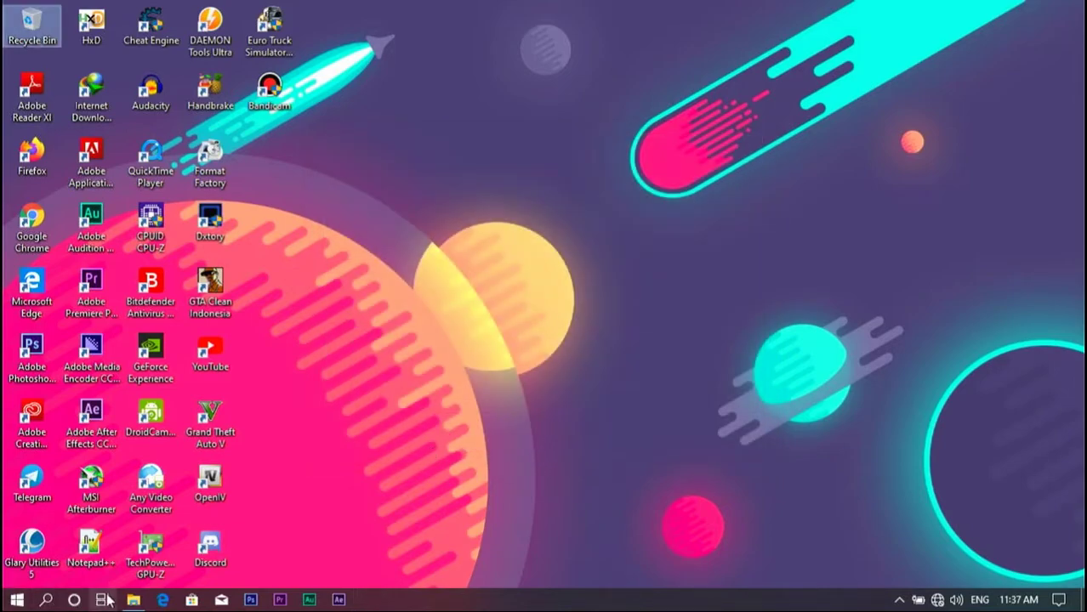
pyautogui.click(134, 600)
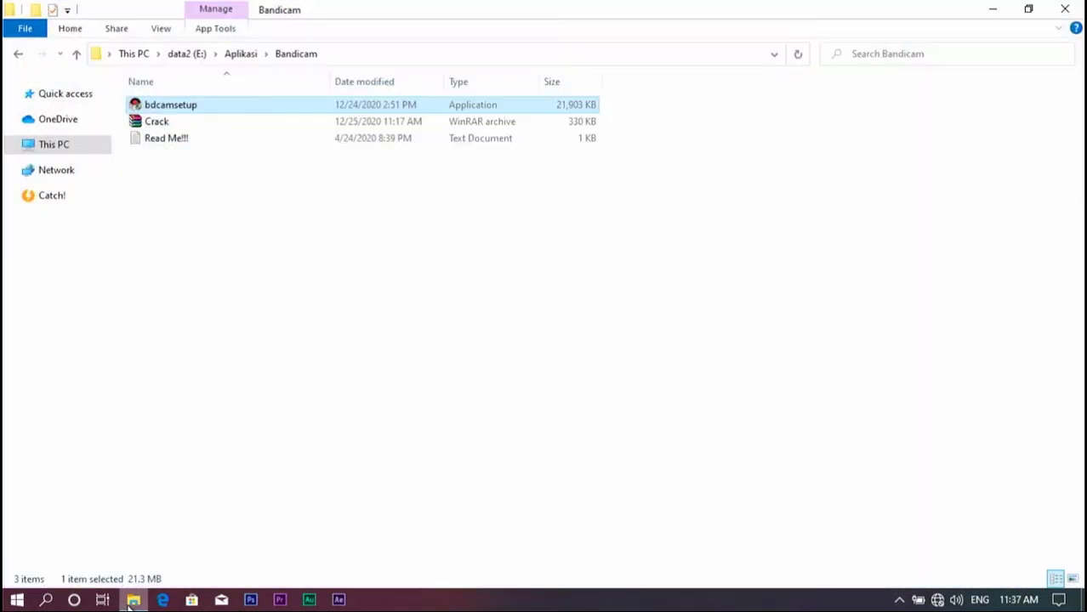
pyautogui.click(154, 125)
pyautogui.rightClick(152, 126)
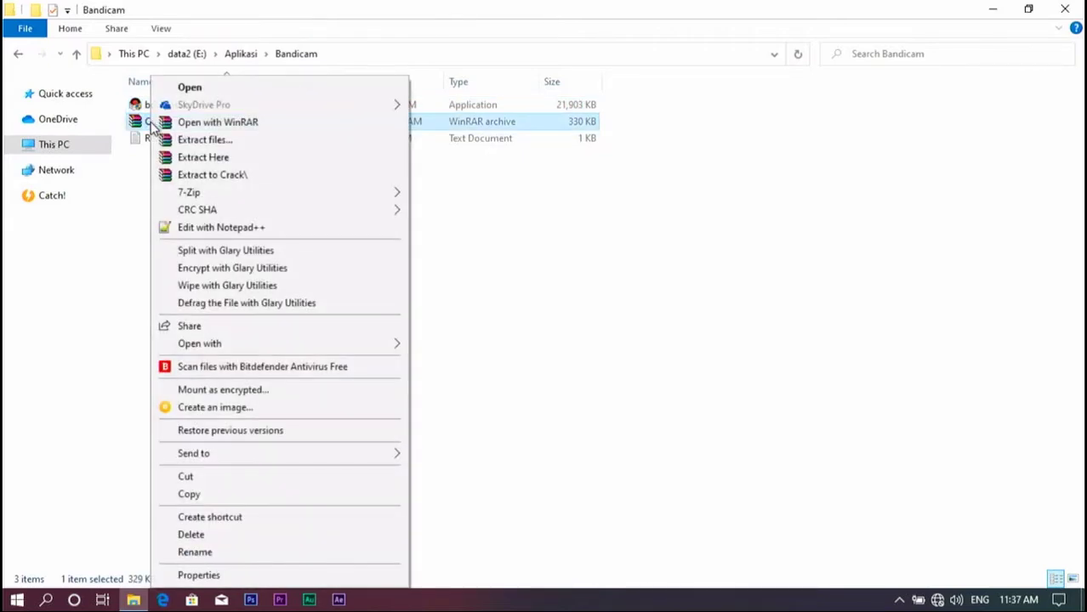
pyautogui.click(192, 160)
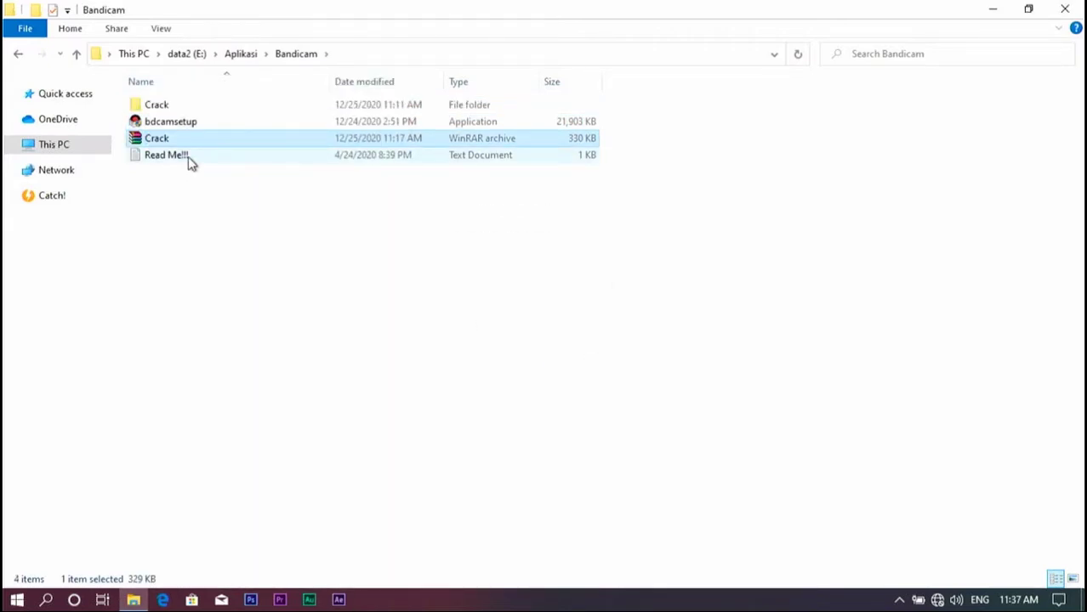
pyautogui.doubleClick(186, 107)
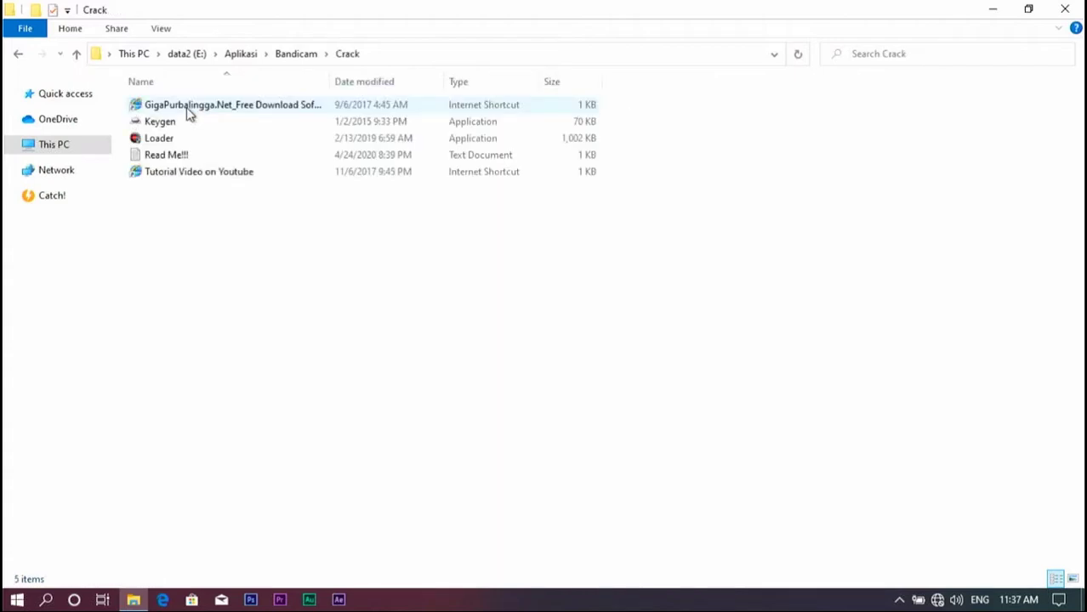
# Select the Keygen and Loader files together and copy them
pyautogui.click(161, 125)
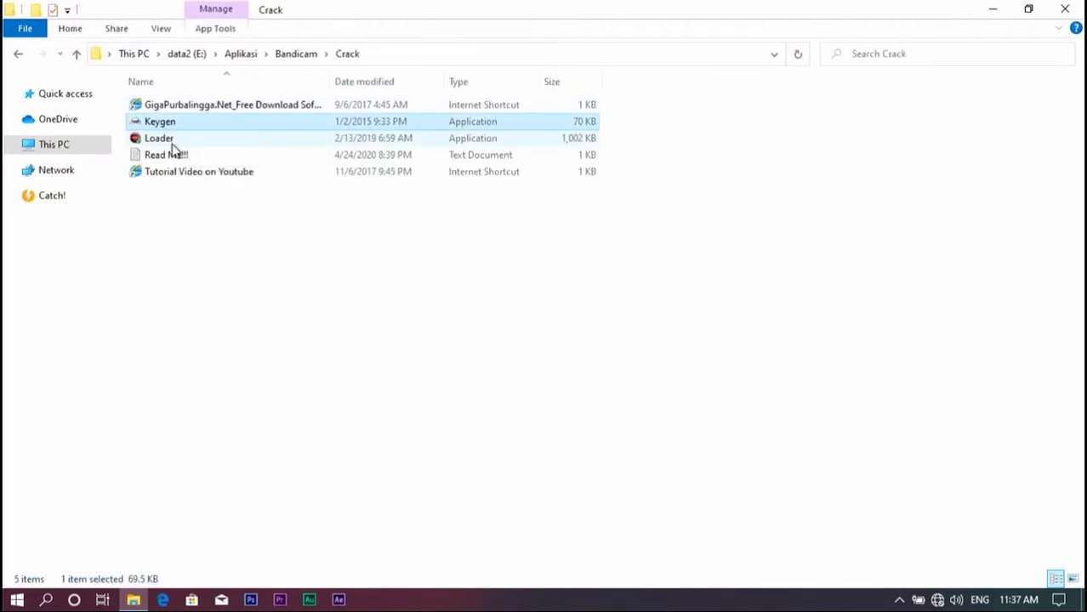
pyautogui.keyDown('ctrl'); pyautogui.click(174, 153); pyautogui.keyUp('ctrl')
pyautogui.keyDown('ctrl'); pyautogui.click(173, 153); pyautogui.keyUp('ctrl')
pyautogui.keyDown('ctrl'); pyautogui.click(152, 143); pyautogui.keyUp('ctrl')
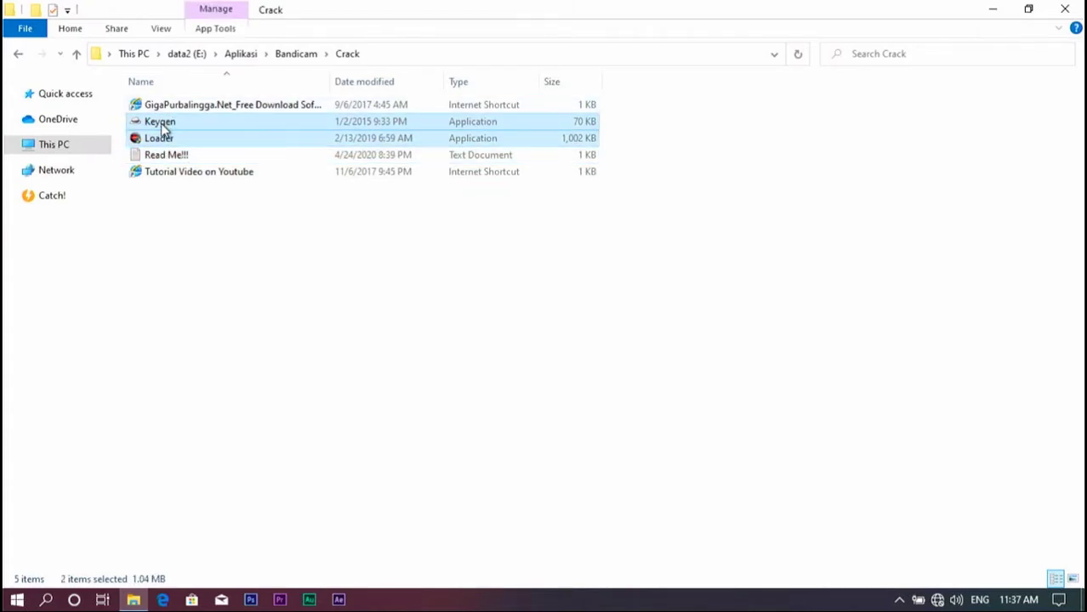
pyautogui.rightClick(163, 125)
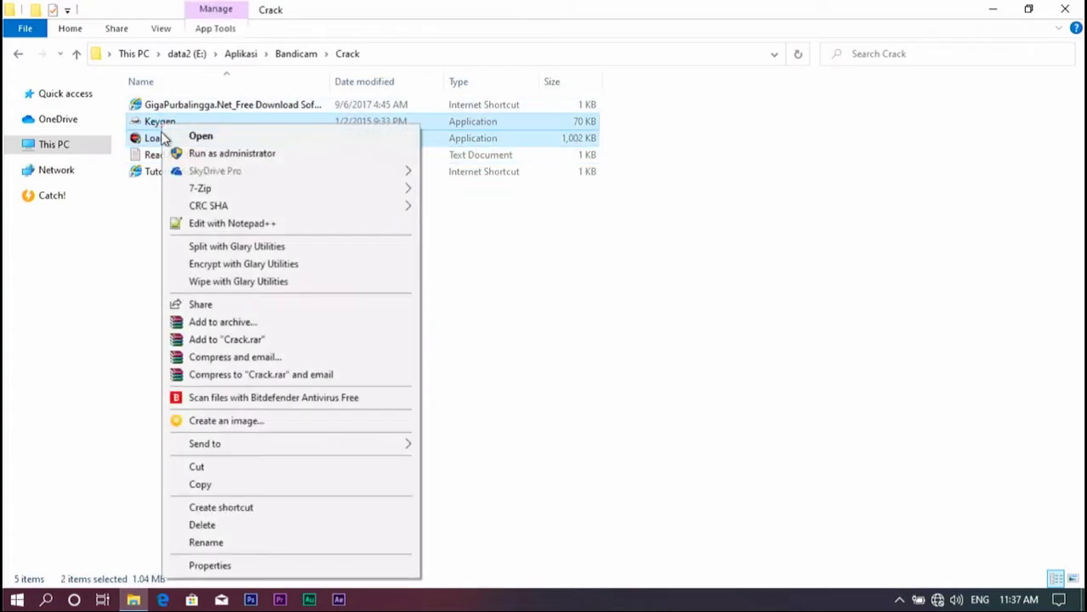
pyautogui.click(200, 485)
# Navigate from E:\Aplikasi to the C:\Program Files (x86)\Bandicam folder
pyautogui.click(16, 58)
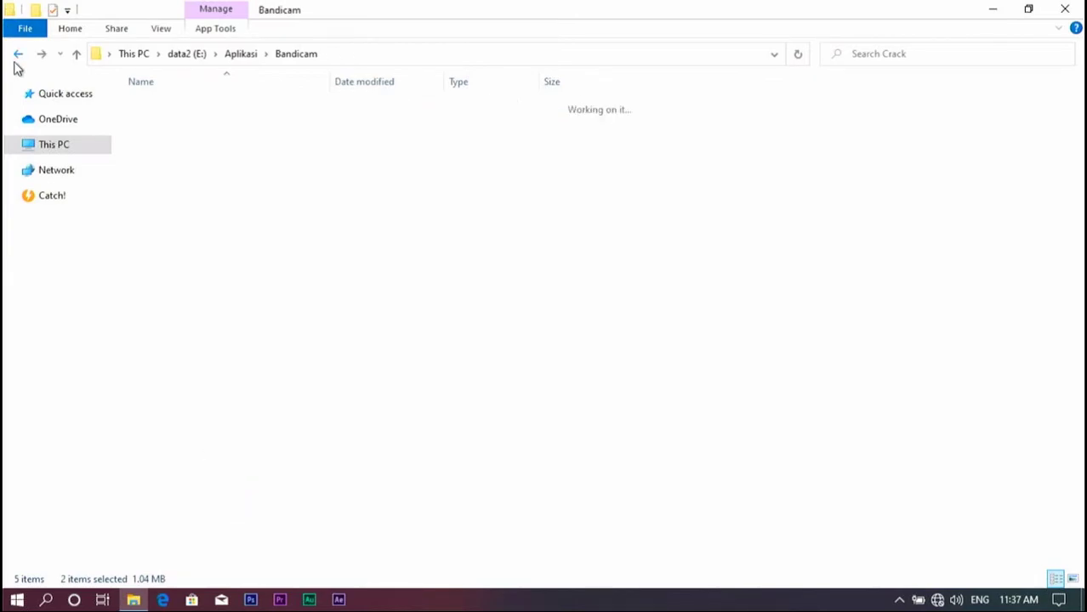
pyautogui.click(16, 61)
pyautogui.click(16, 61)
pyautogui.click(234, 228)
pyautogui.doubleClick(234, 228)
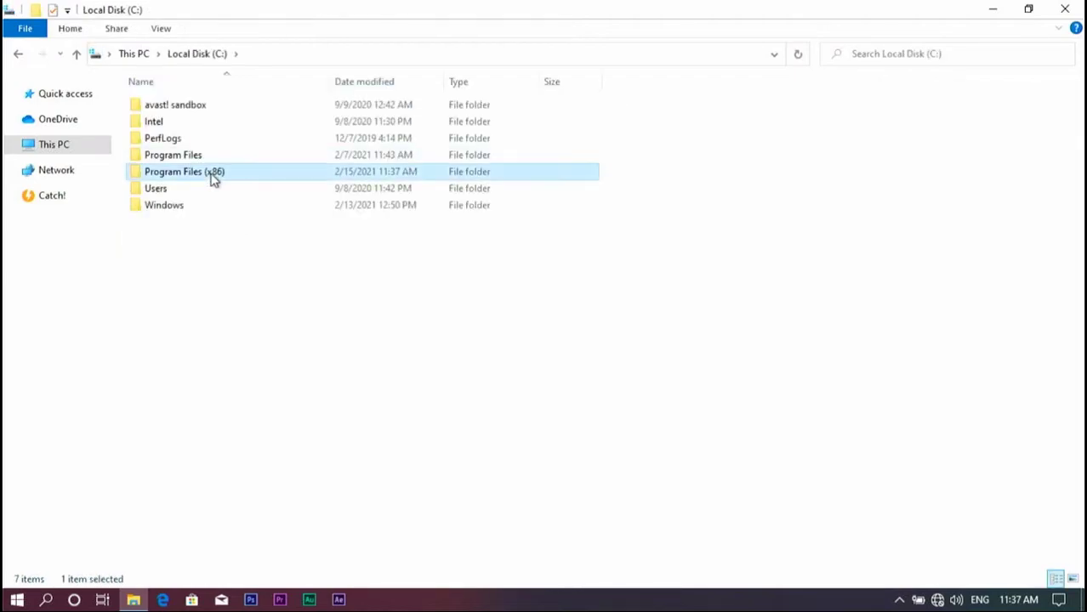
pyautogui.doubleClick(211, 172)
pyautogui.doubleClick(196, 221)
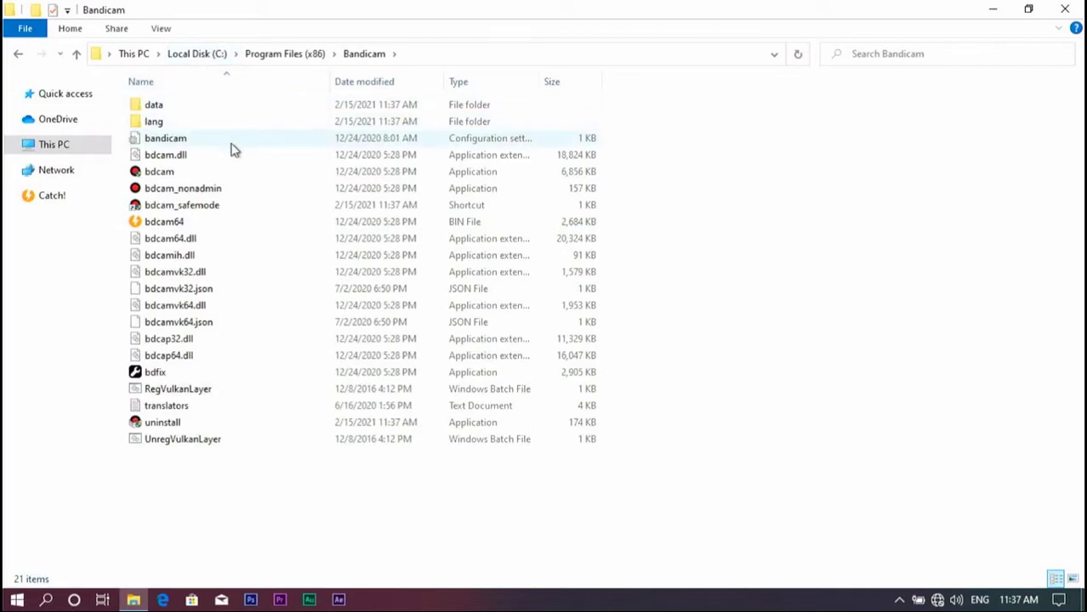
# Paste Keygen and Loader there and grant administrator permission to copy
pyautogui.rightClick(693, 173)
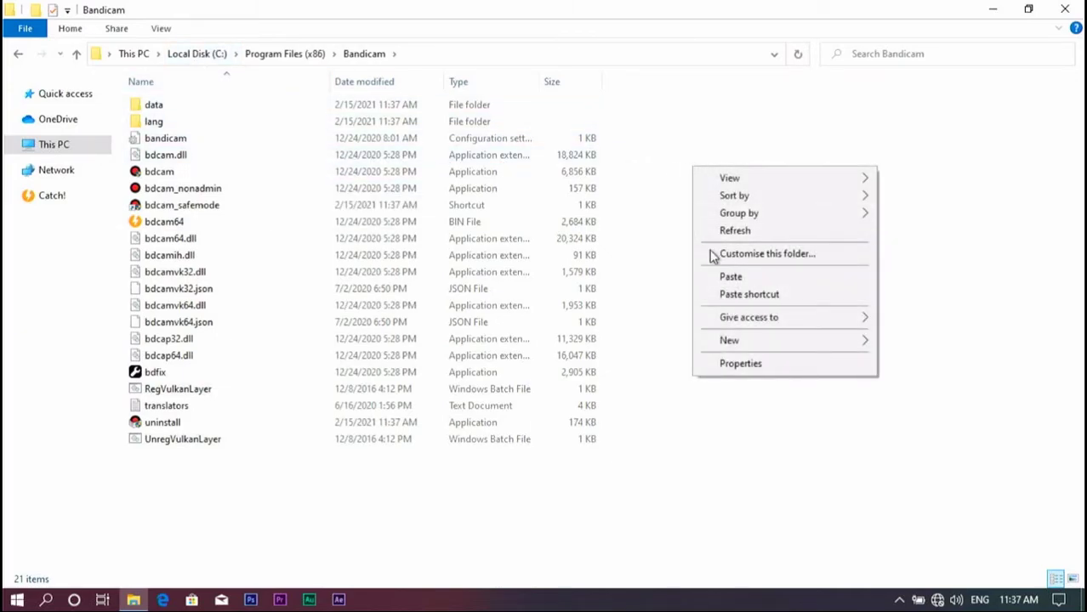
pyautogui.click(760, 283)
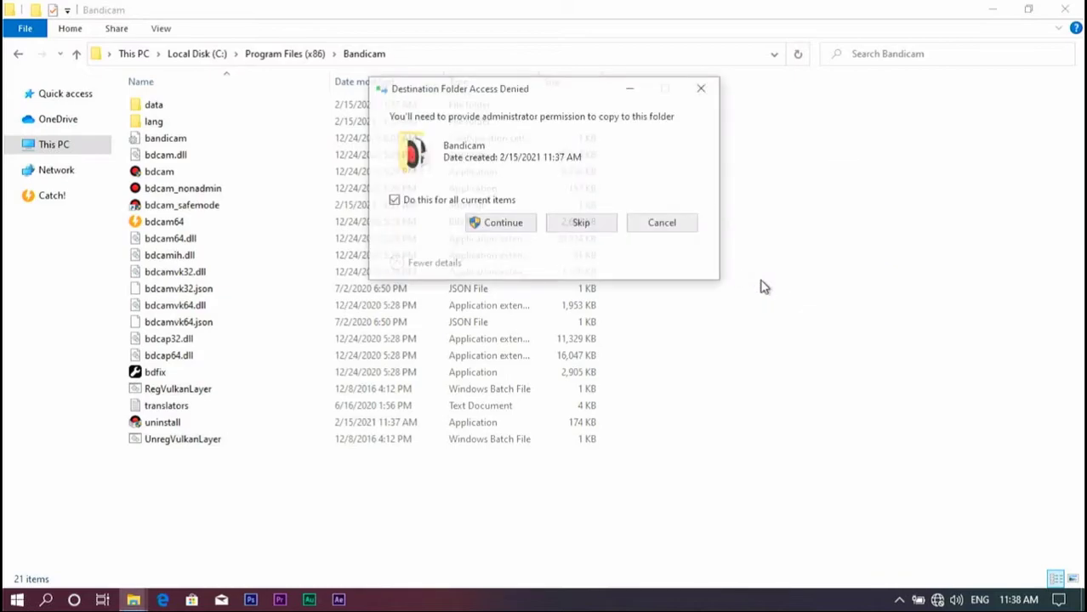
pyautogui.click(504, 230)
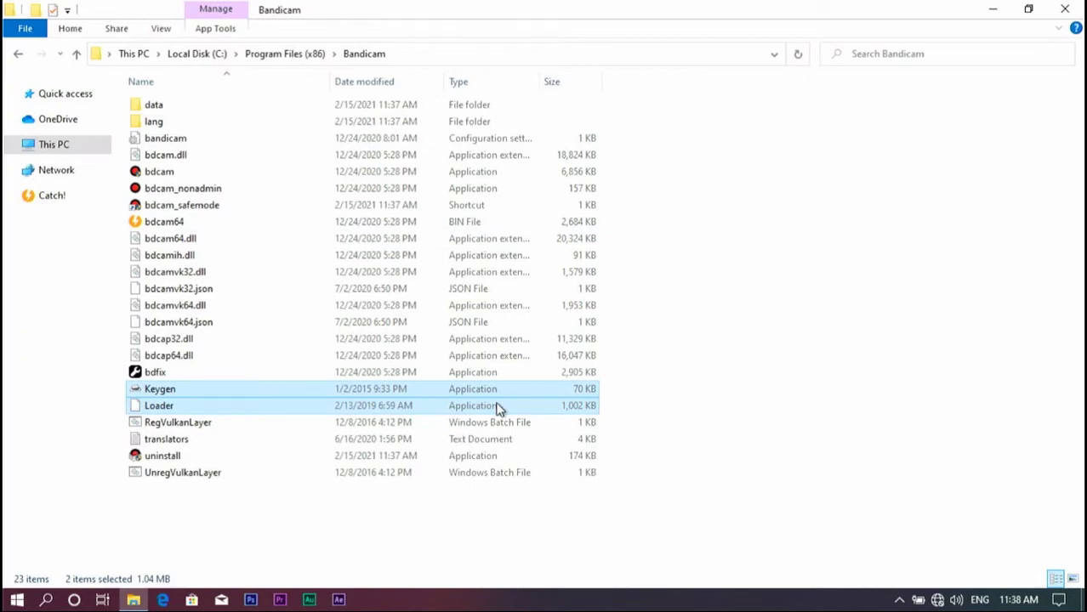
# Run Keygen as administrator and approve its UAC prompt
pyautogui.click(774, 396)
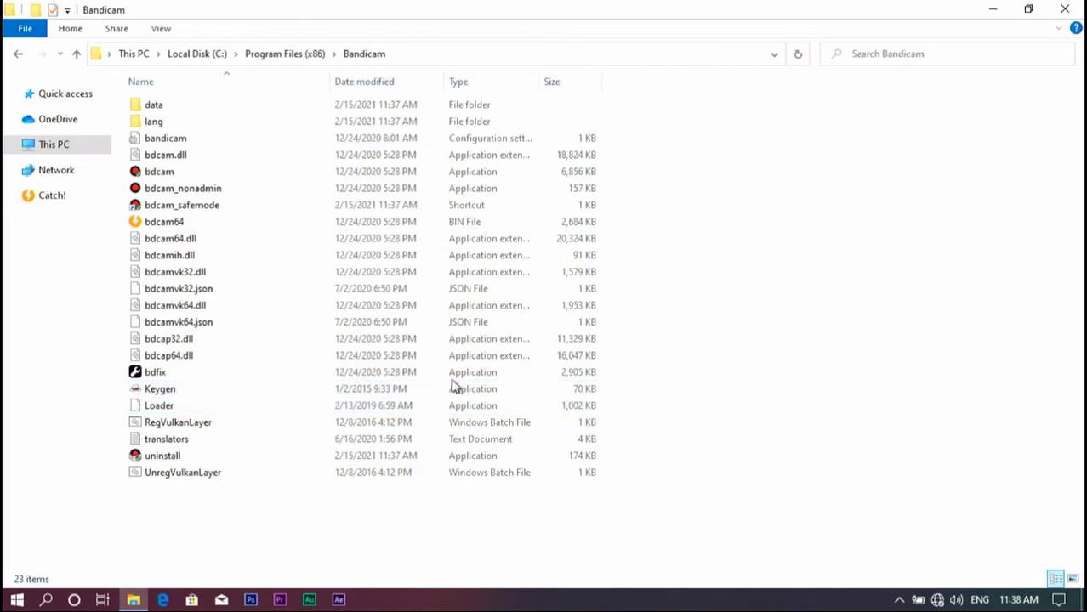
pyautogui.click(174, 406)
pyautogui.click(176, 389)
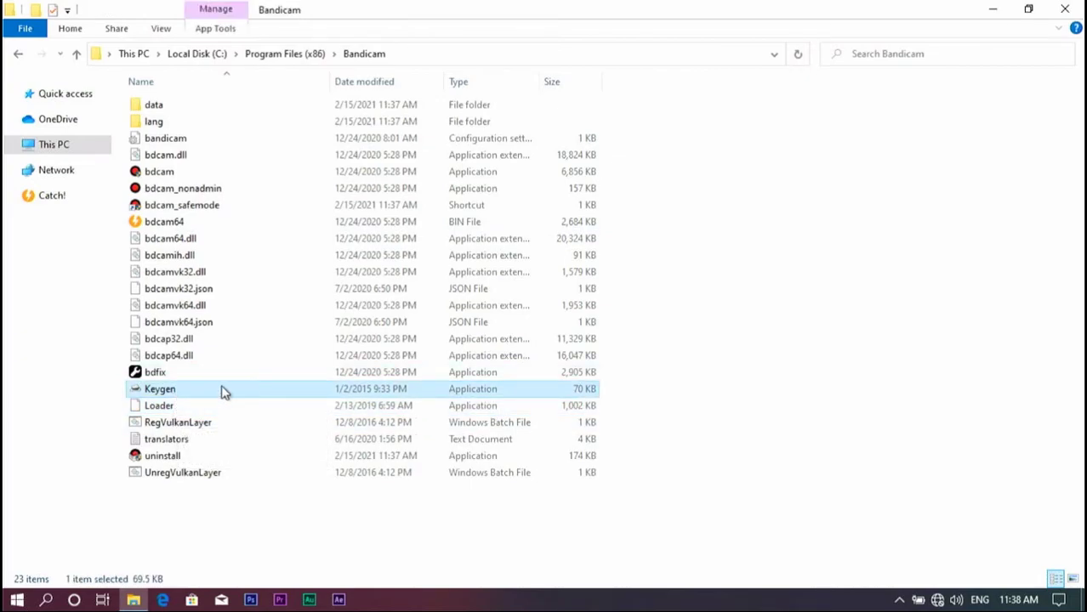
pyautogui.click(808, 389)
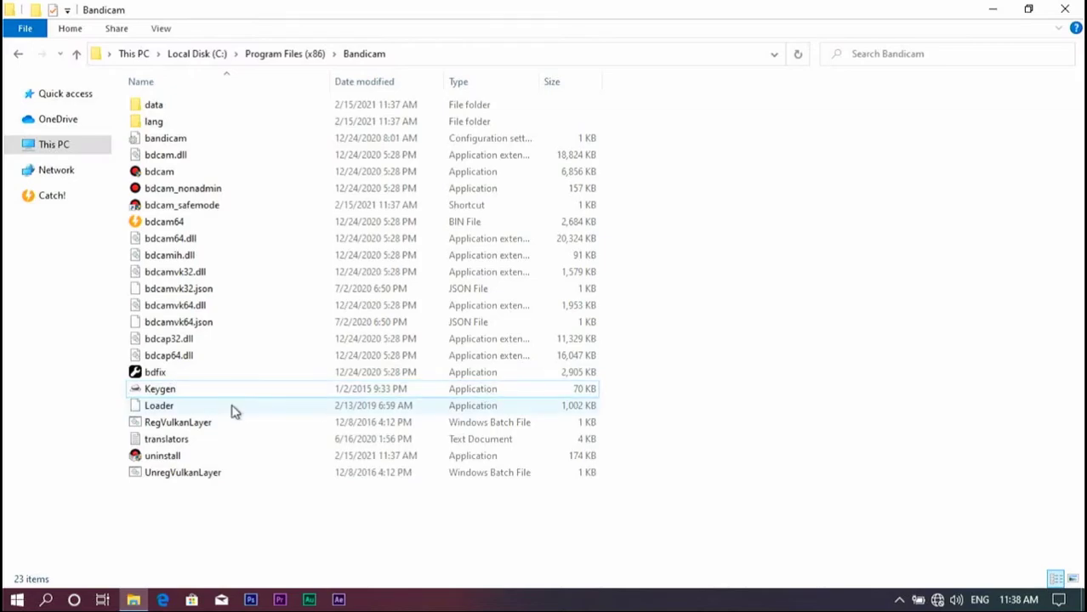
pyautogui.click(151, 389)
pyautogui.rightClick(151, 389)
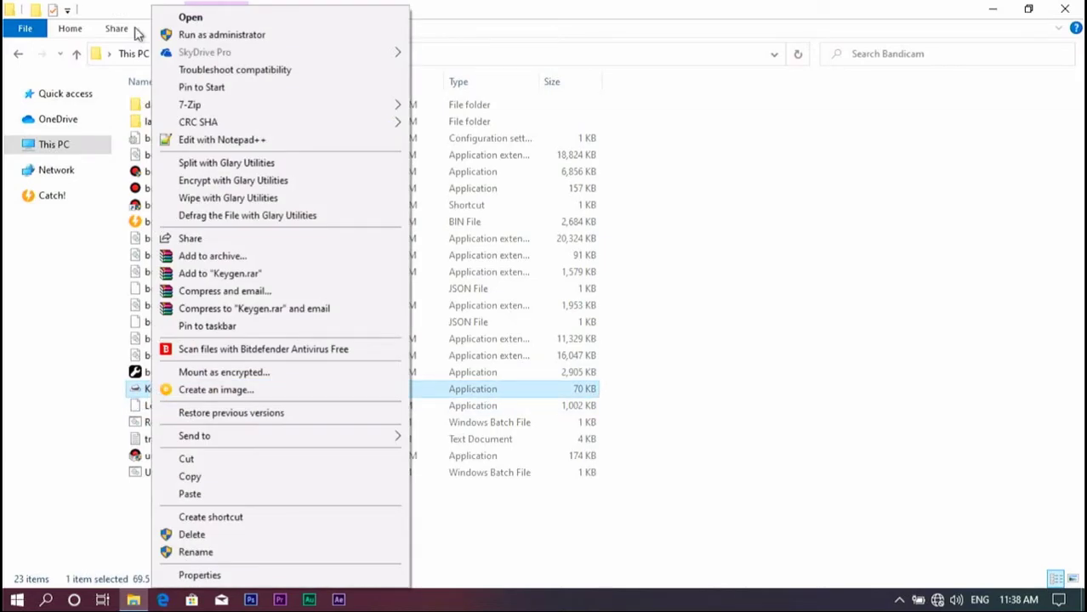
pyautogui.click(198, 34)
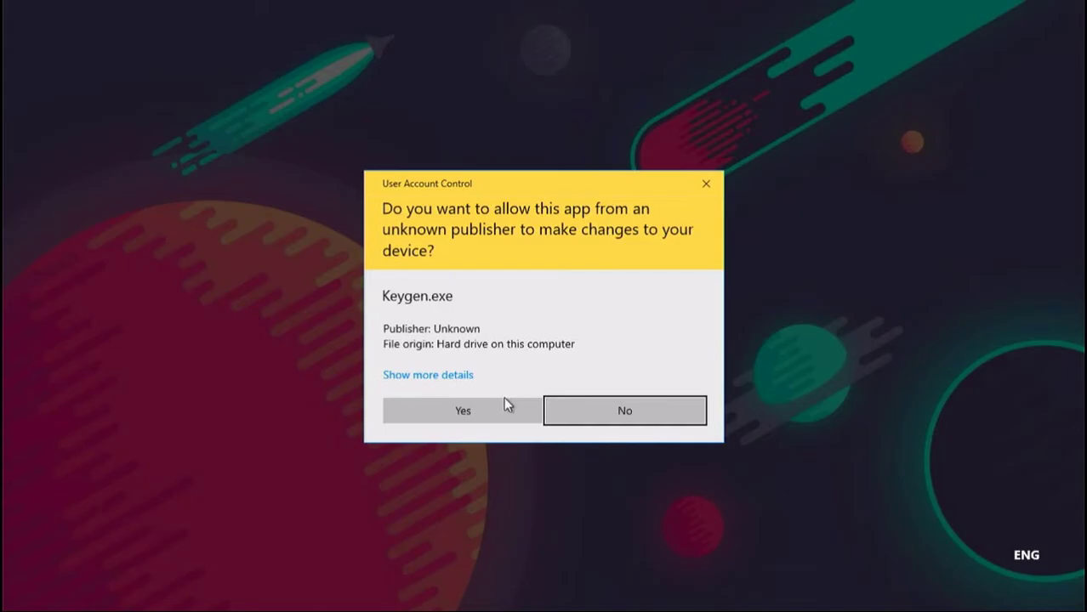
pyautogui.click(505, 405)
# Enter the user's e-mail address, register the application, and dismiss the success message
pyautogui.click(660, 349)
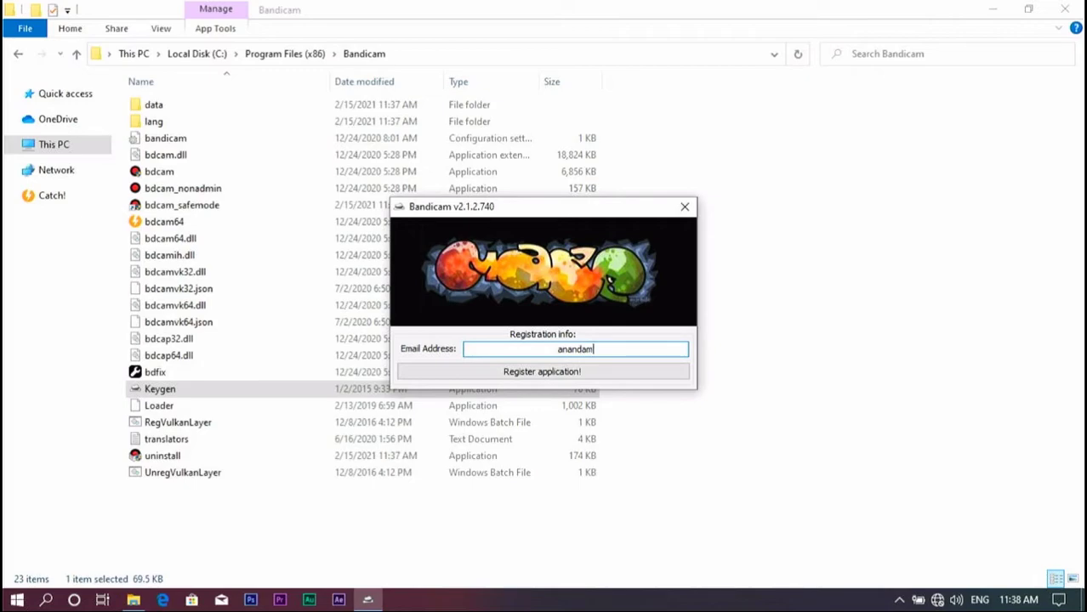
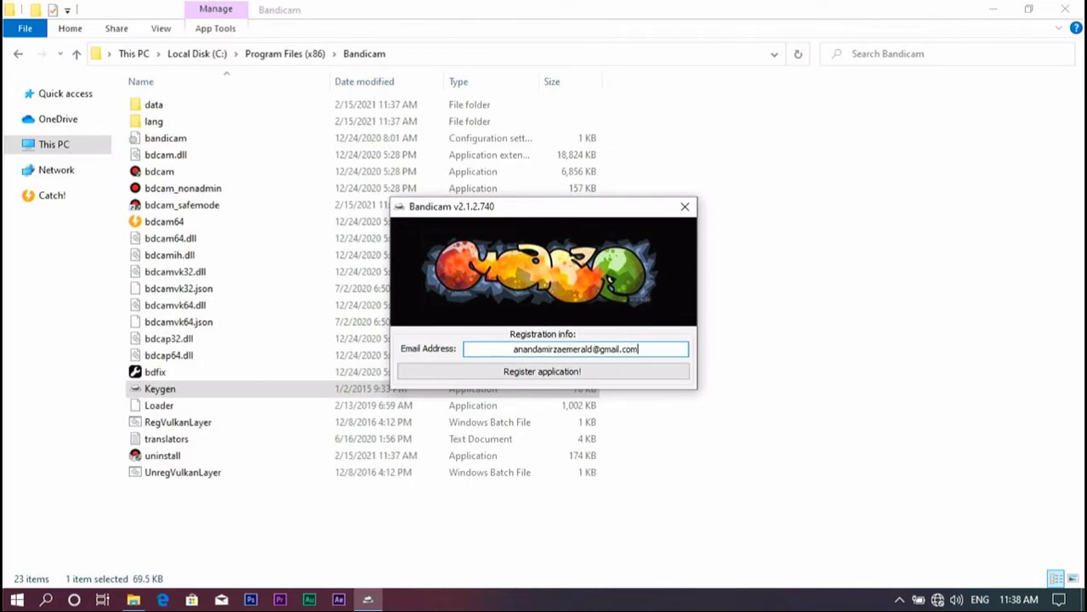
pyautogui.click(666, 375)
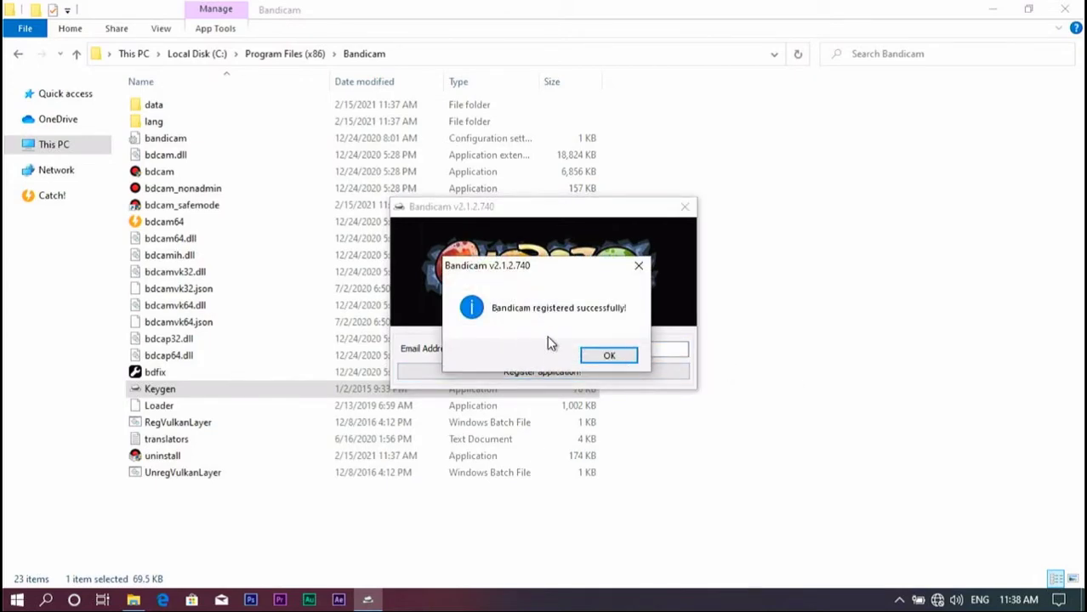
pyautogui.click(604, 358)
# Close Keygen and return to the Bandicam folder with Loader selected
pyautogui.click(685, 207)
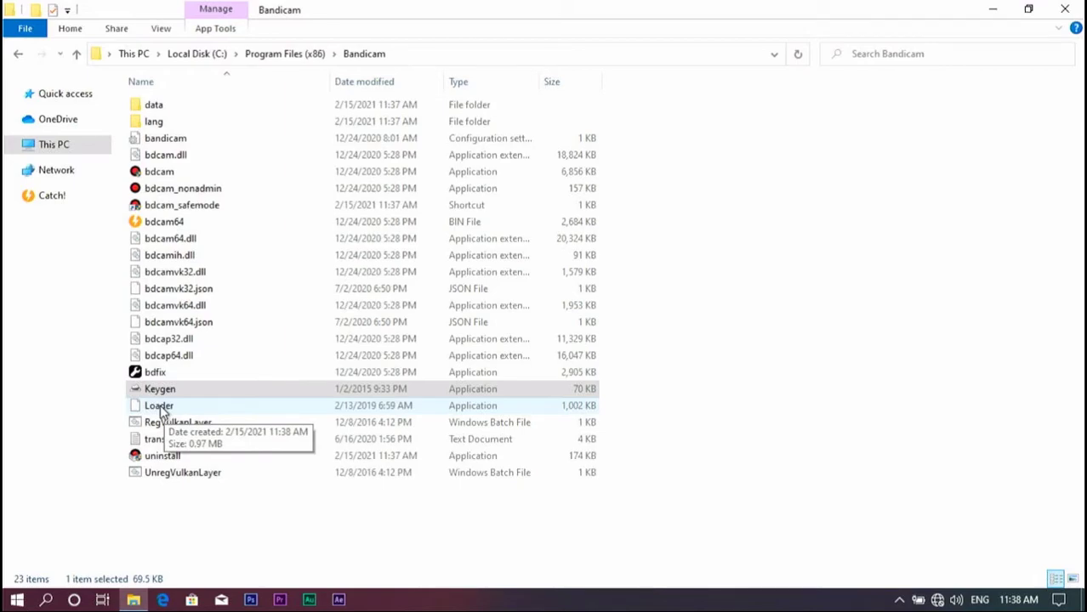
pyautogui.click(985, 8)
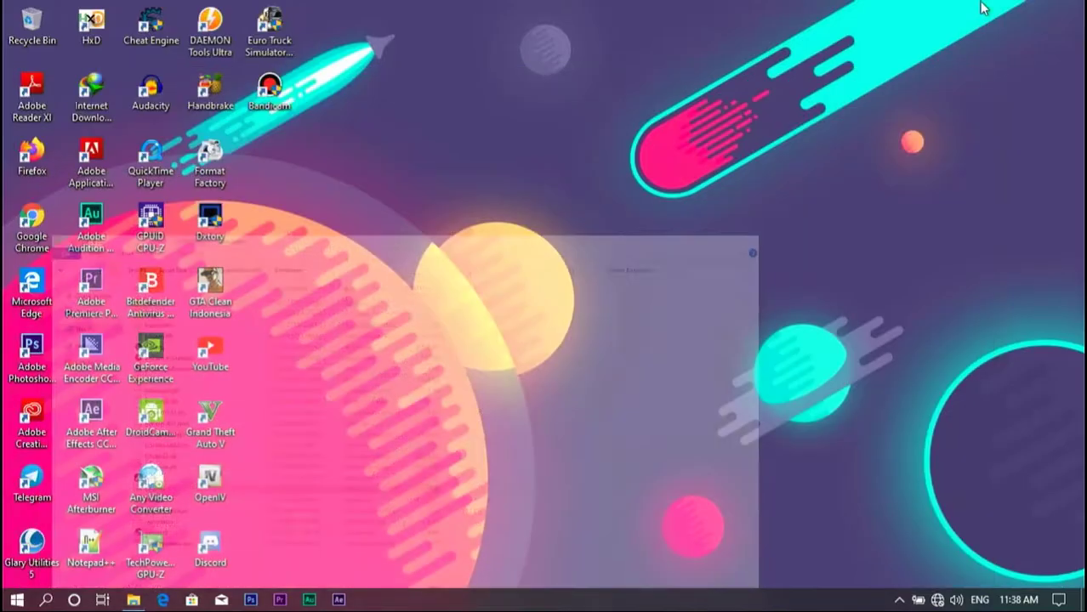
pyautogui.hotkey('alt', 'Tab')
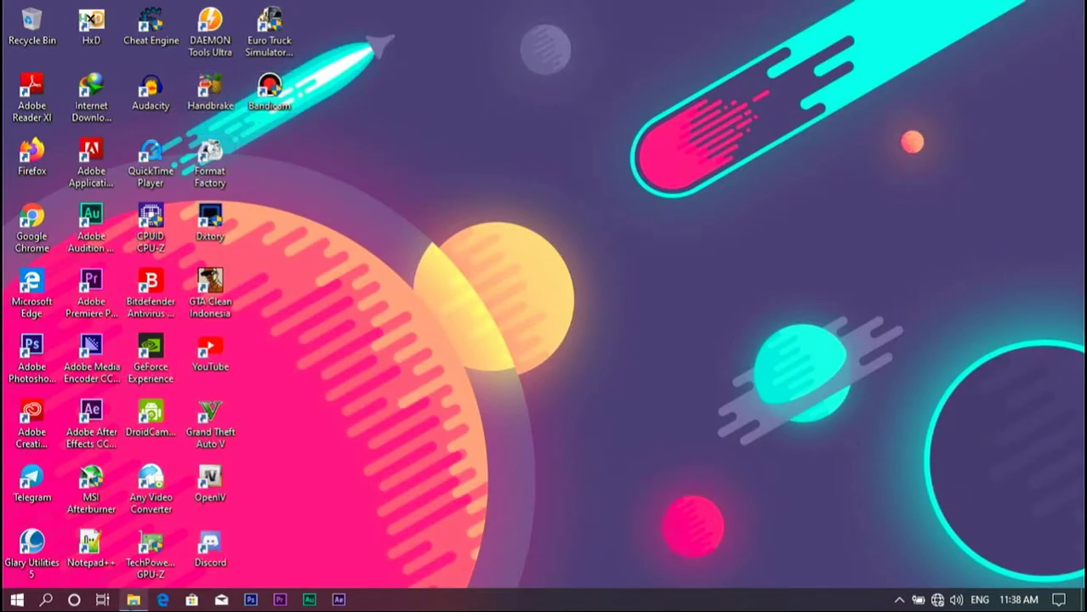
pyautogui.click(143, 411)
pyautogui.doubleClick(143, 412)
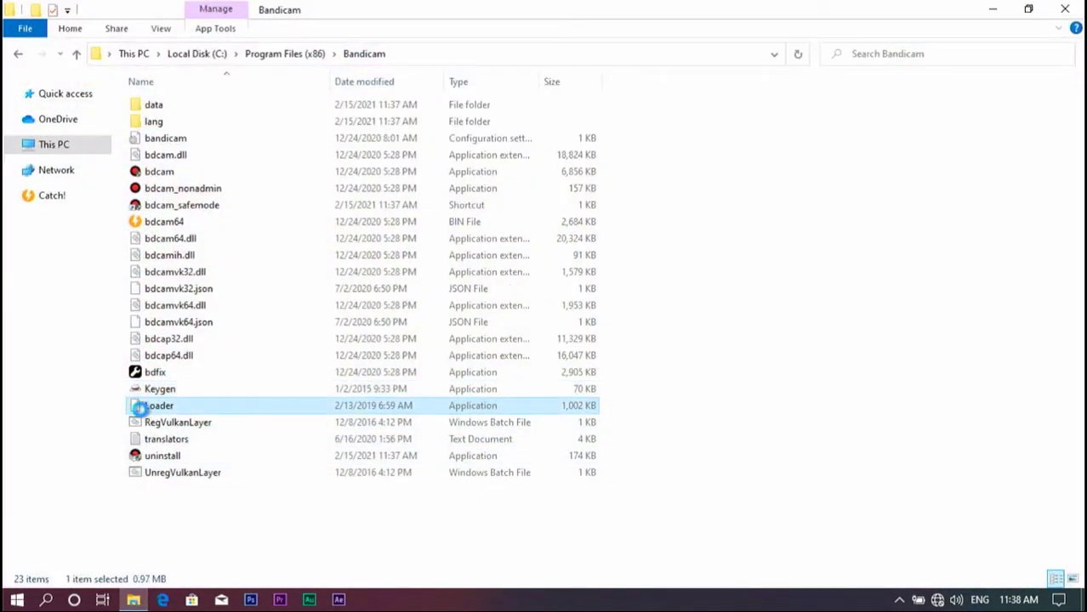
# Send Loader to the desktop as a shortcut and reveal the desktop
pyautogui.rightClick(140, 408)
pyautogui.moveTo(262, 443)
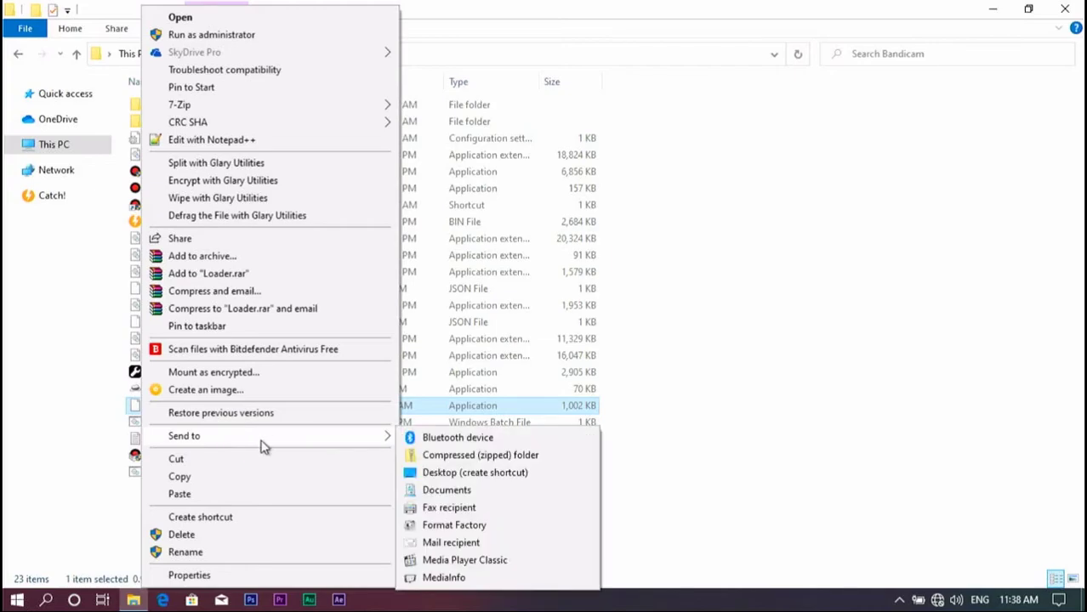
pyautogui.click(425, 474)
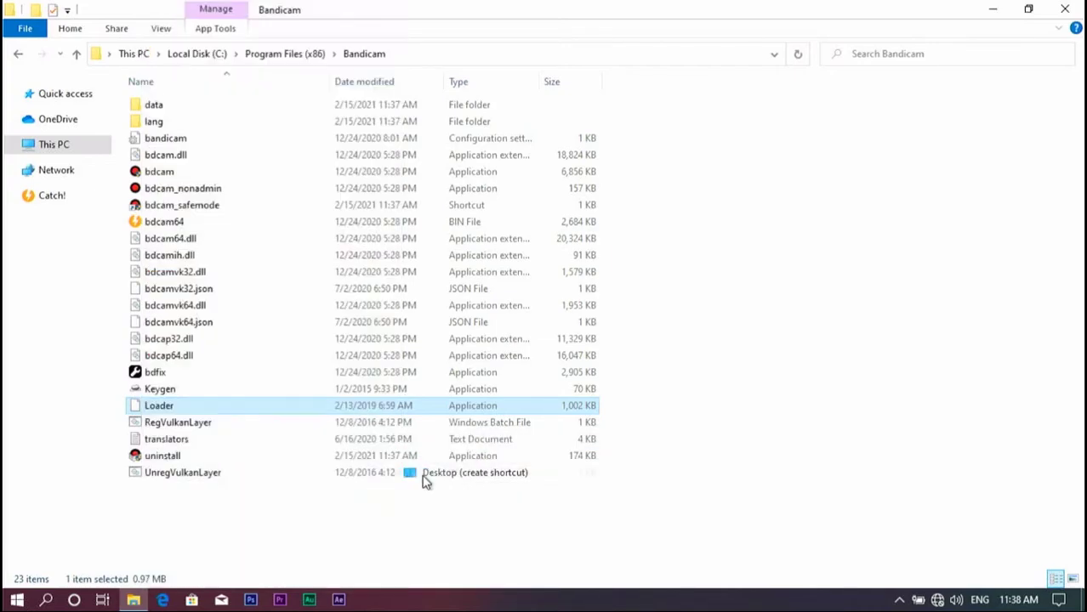
pyautogui.click(992, 9)
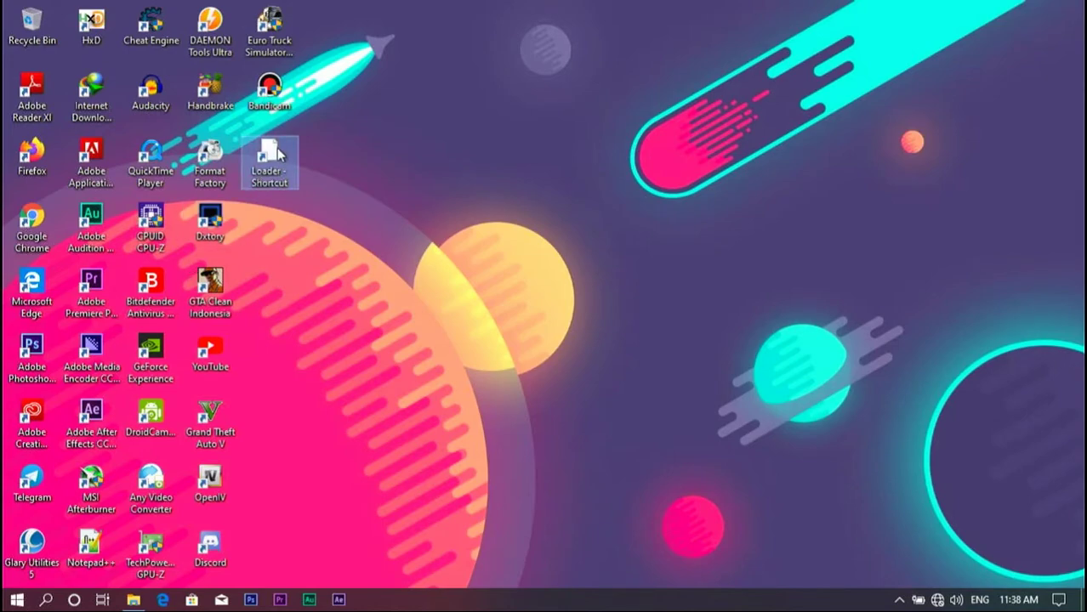
# Launch Bandicam from Loader - Shortcut, approve UAC, and accept the Intel QSV H.264 encoder
pyautogui.doubleClick(276, 182)
pyautogui.click(478, 420)
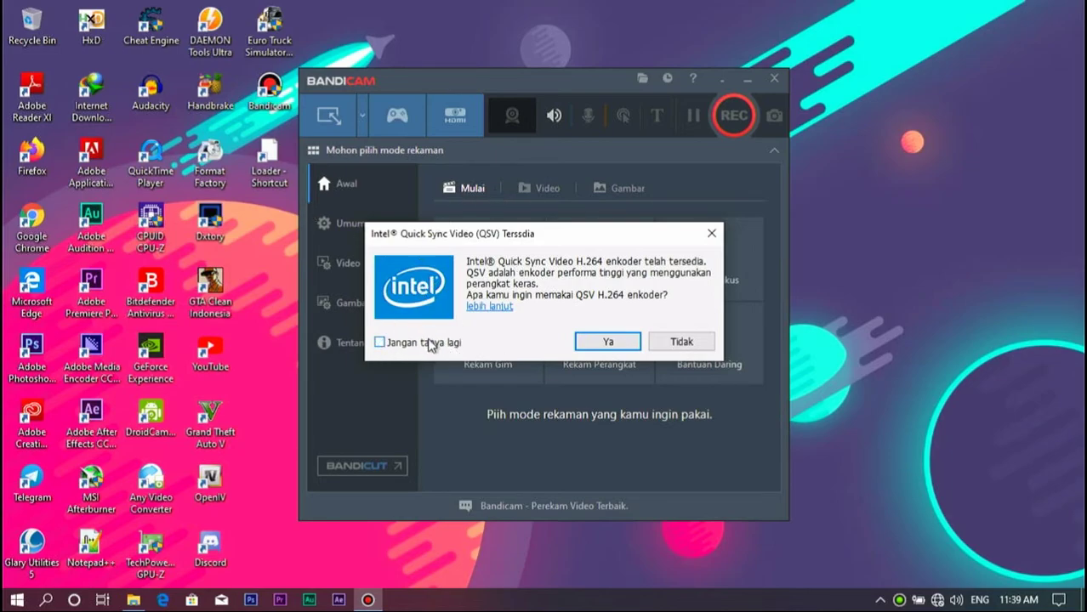
pyautogui.click(600, 342)
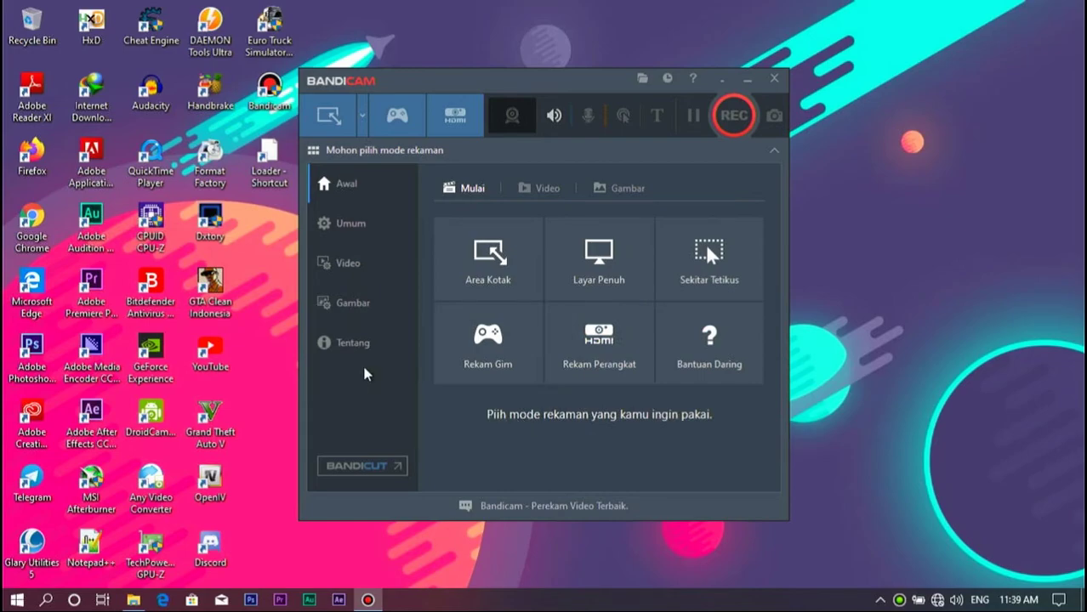
# Browse the Gambar, Video and Umum pages, then return to the Awal panel
pyautogui.click(352, 303)
pyautogui.click(348, 264)
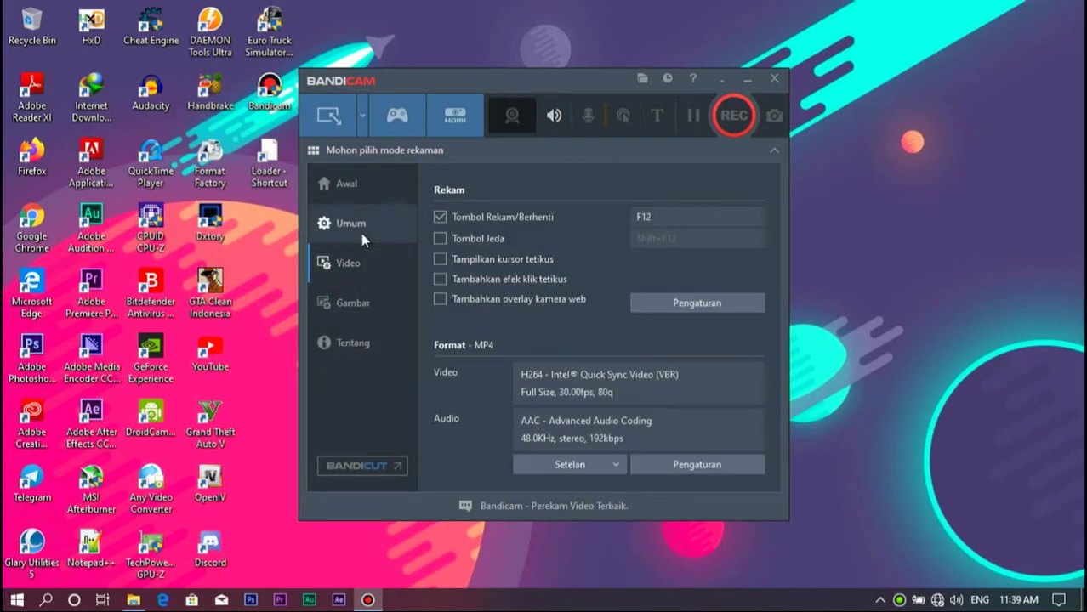
pyautogui.click(360, 233)
pyautogui.click(347, 183)
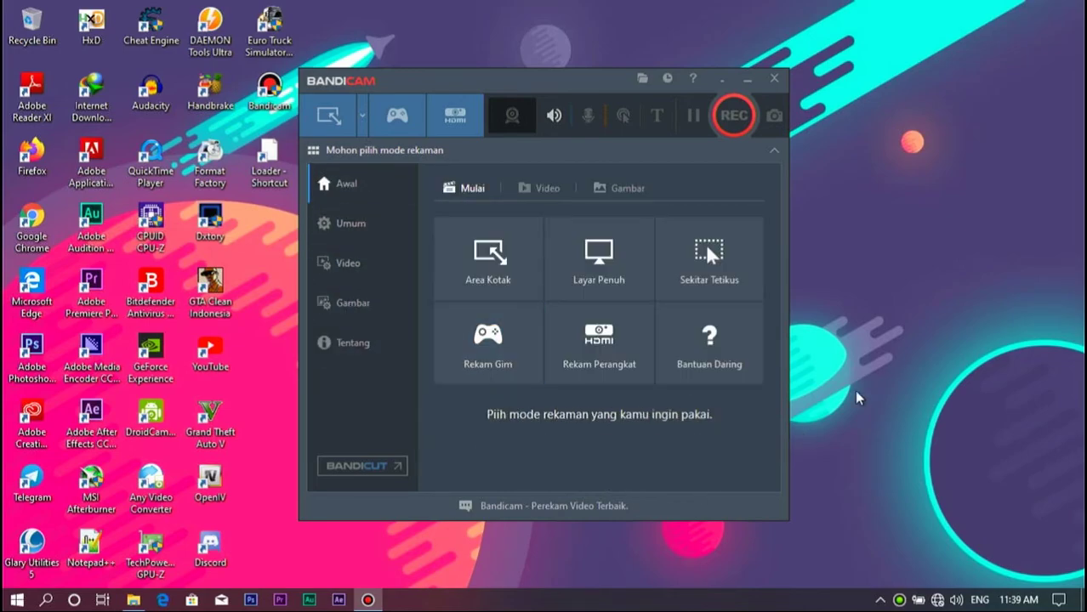